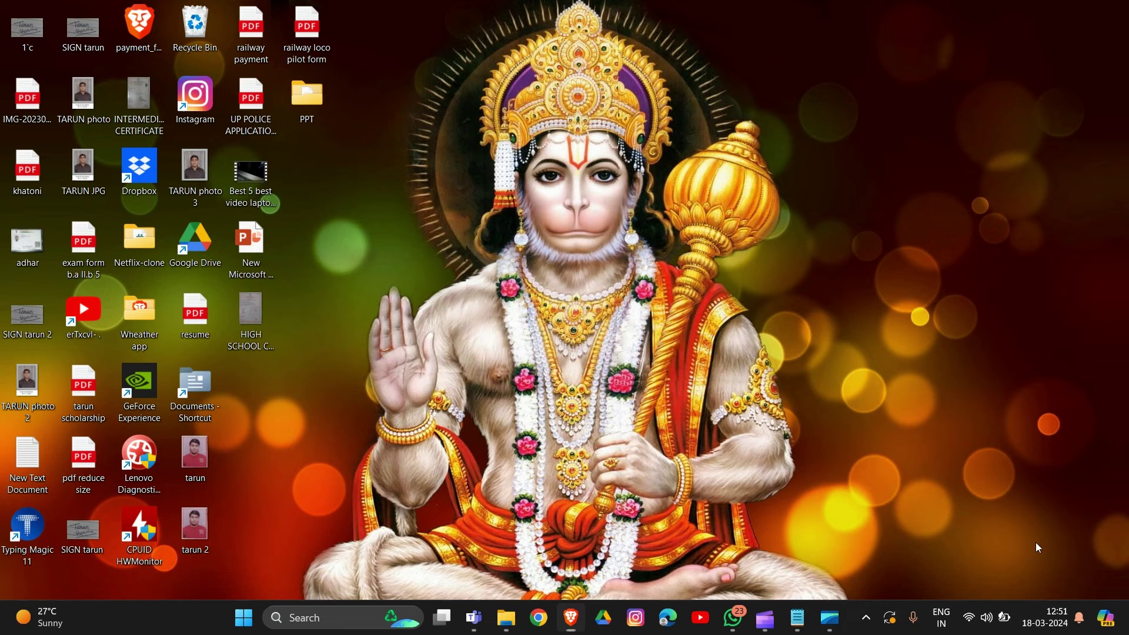
Launch Device Manager from the Recent list in the taskbar Search panel.
click(329, 618)
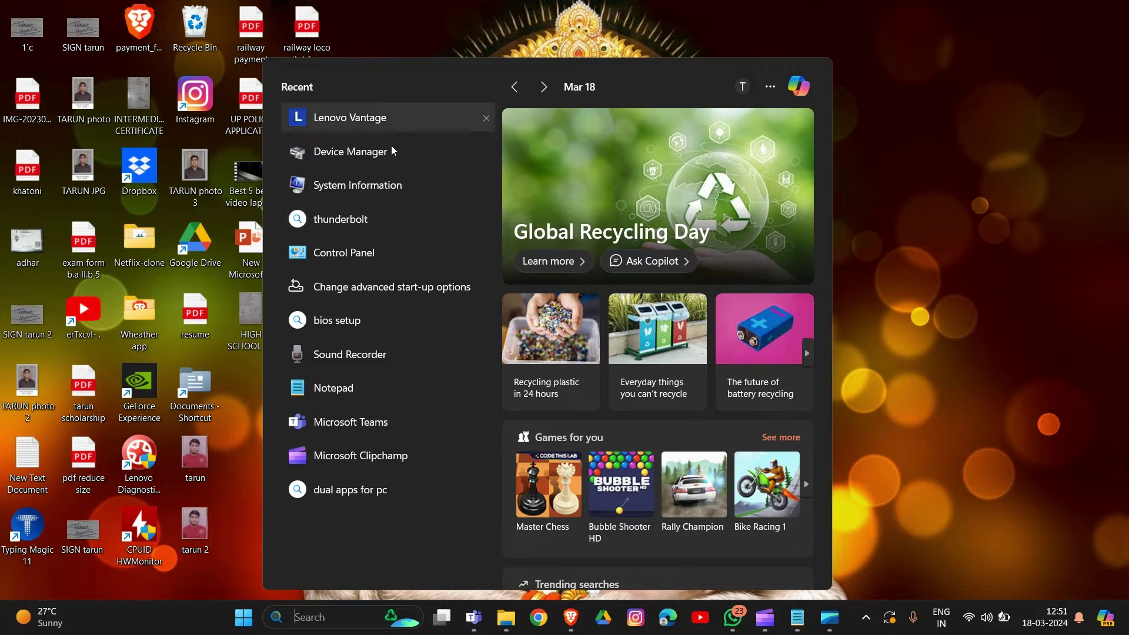
click(378, 159)
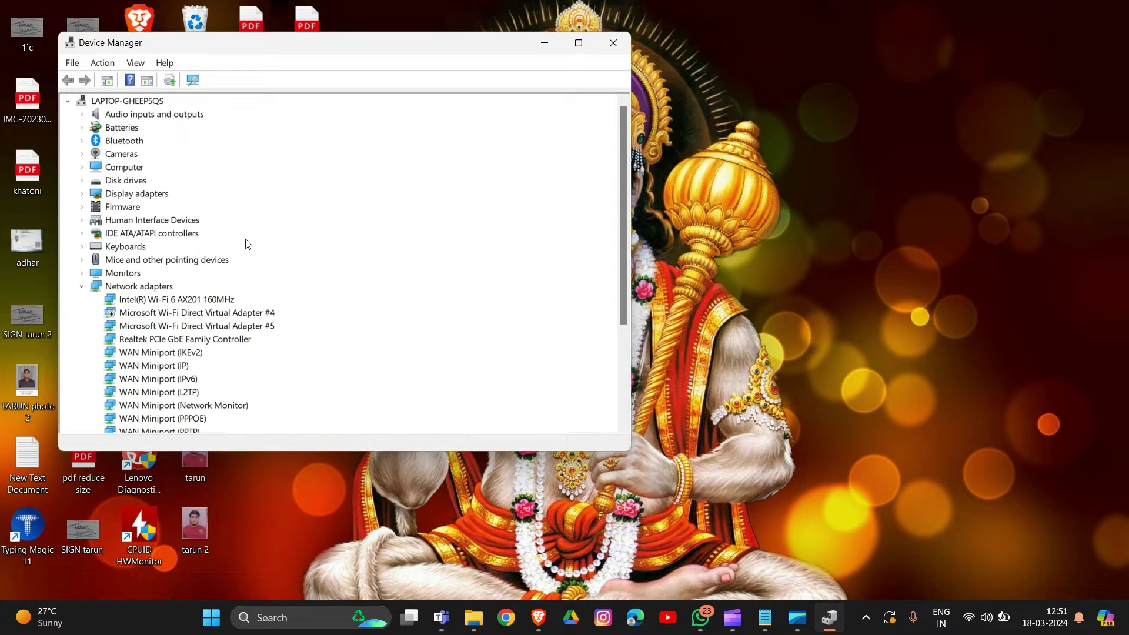
Auto-search drivers for the Standard PS/2 Keyboard (best already installed), then try Windows Update.
click(119, 248)
double_click(118, 250)
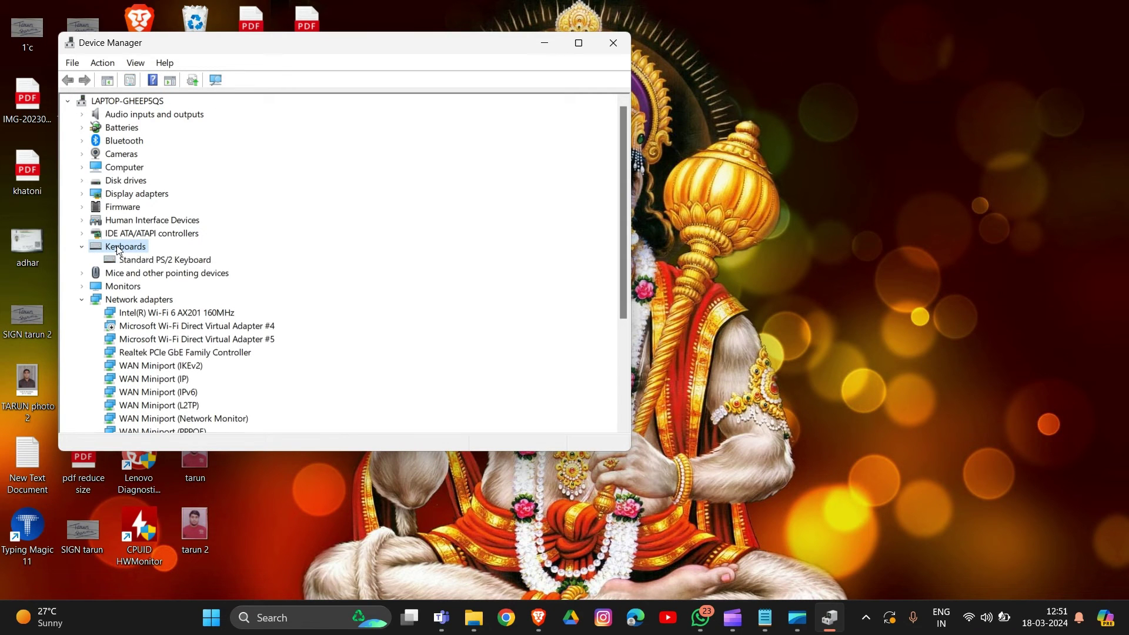
click(188, 259)
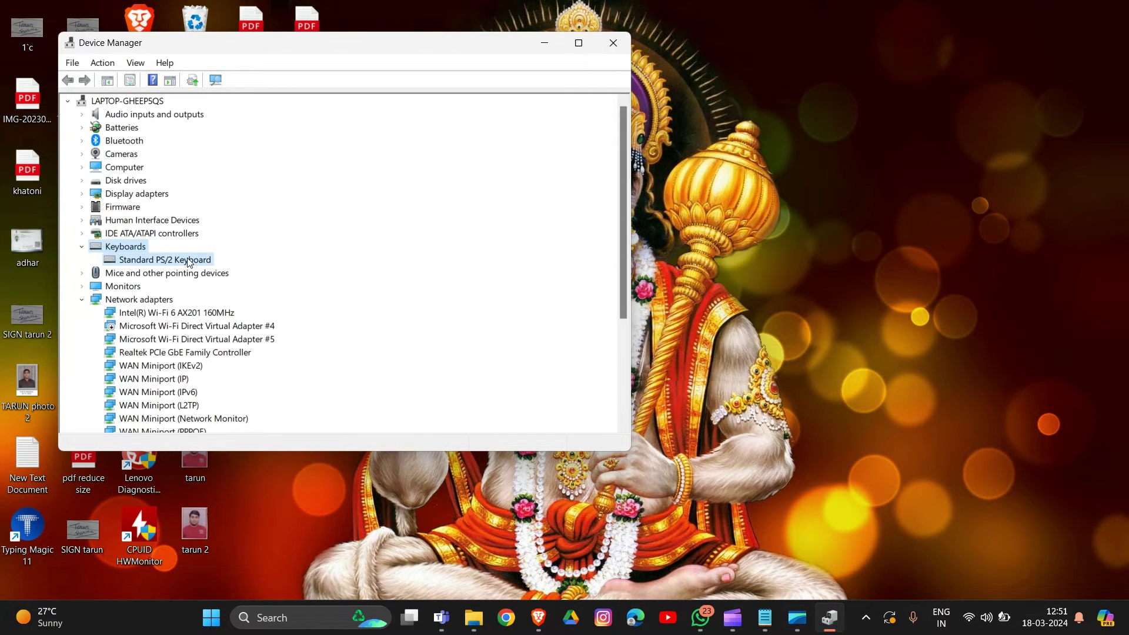
right_click(189, 261)
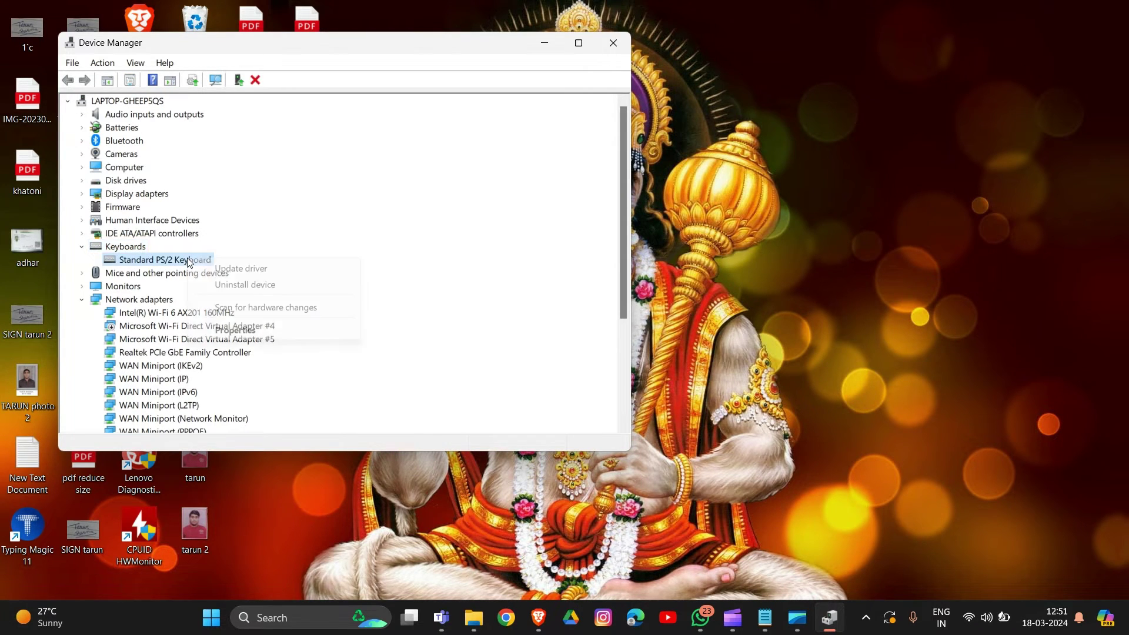
click(230, 269)
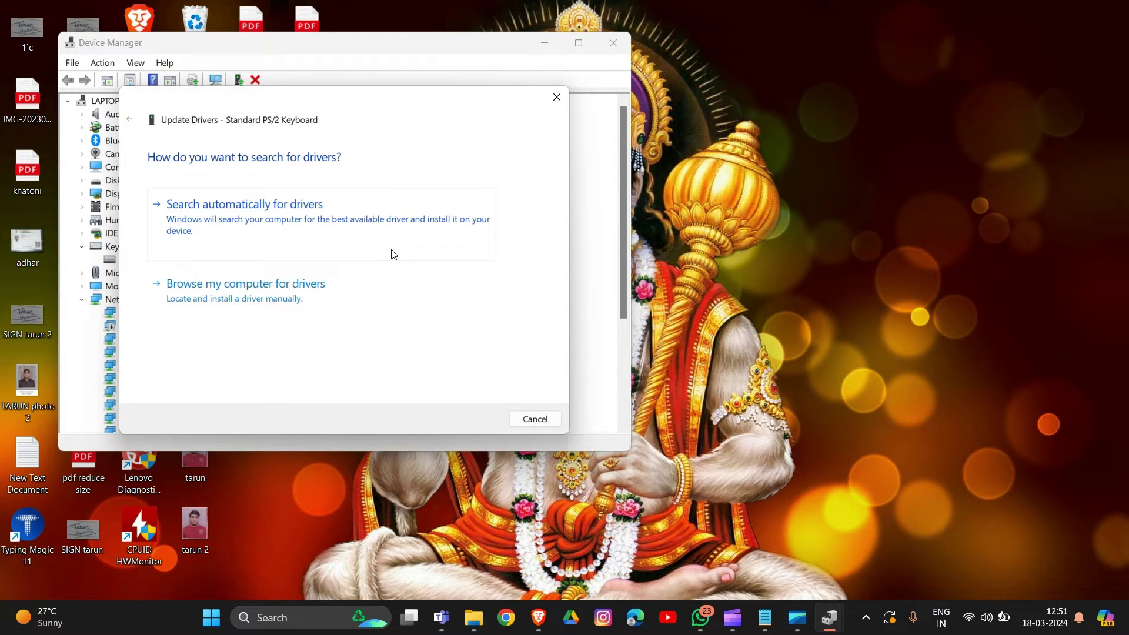
click(322, 231)
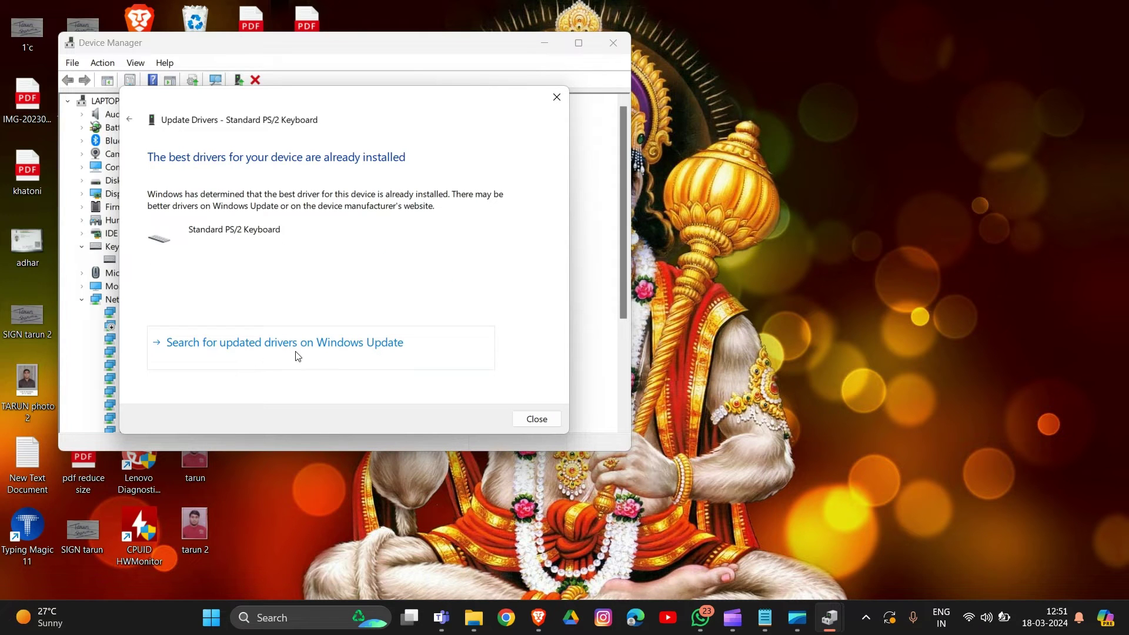
click(324, 351)
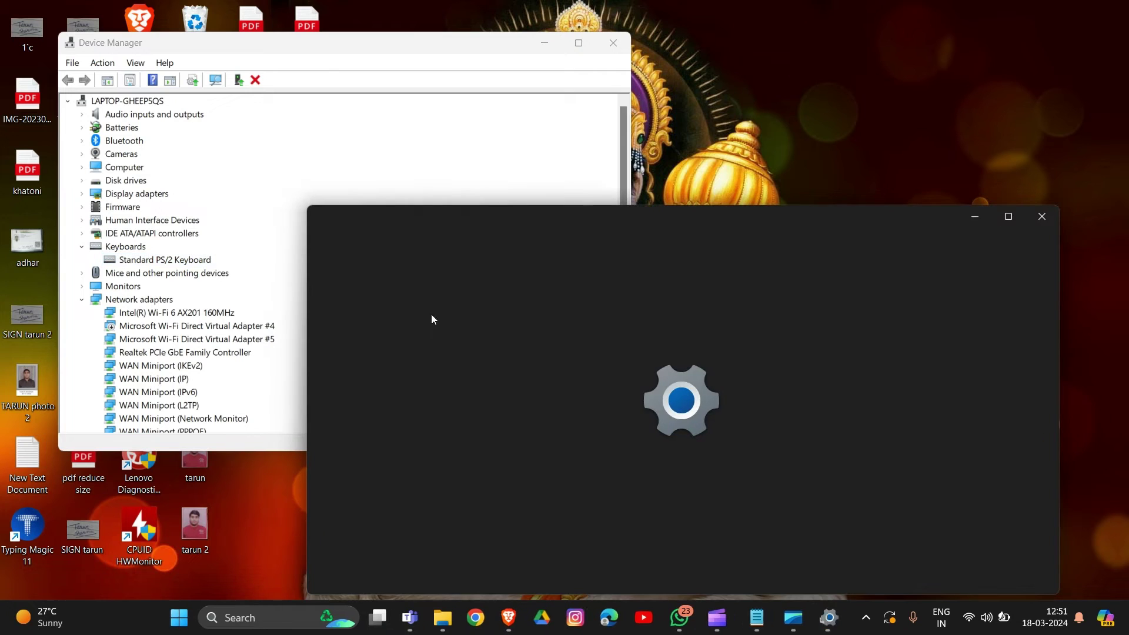
Close Windows Update, then browse this computer for a better HID-compliant mouse driver; best already installed.
click(1042, 216)
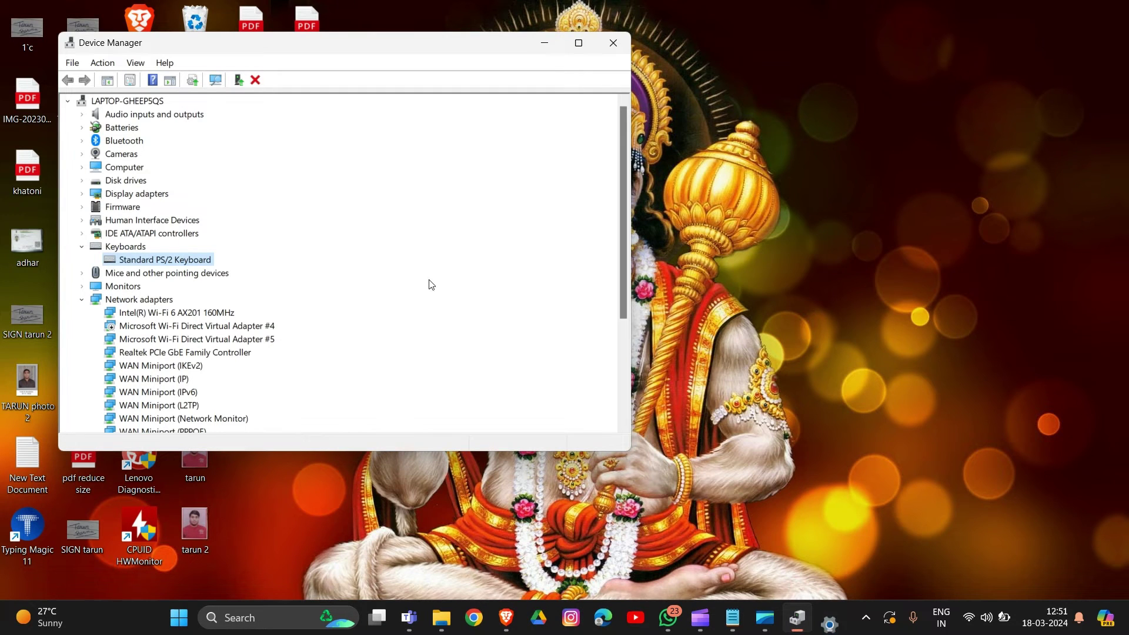
click(220, 273)
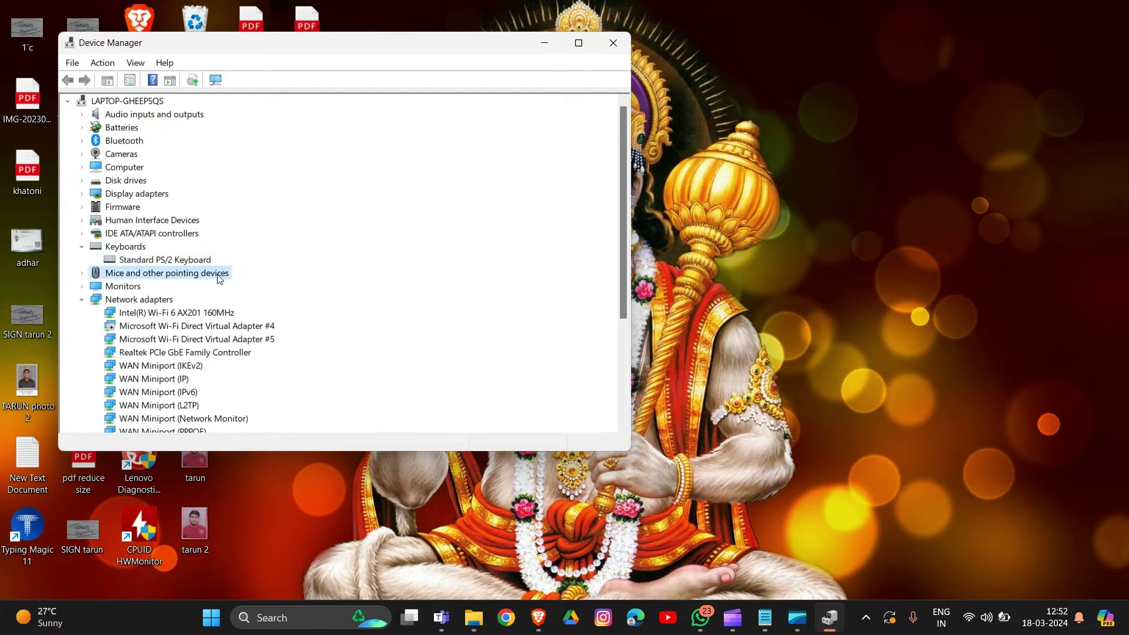
right_click(219, 276)
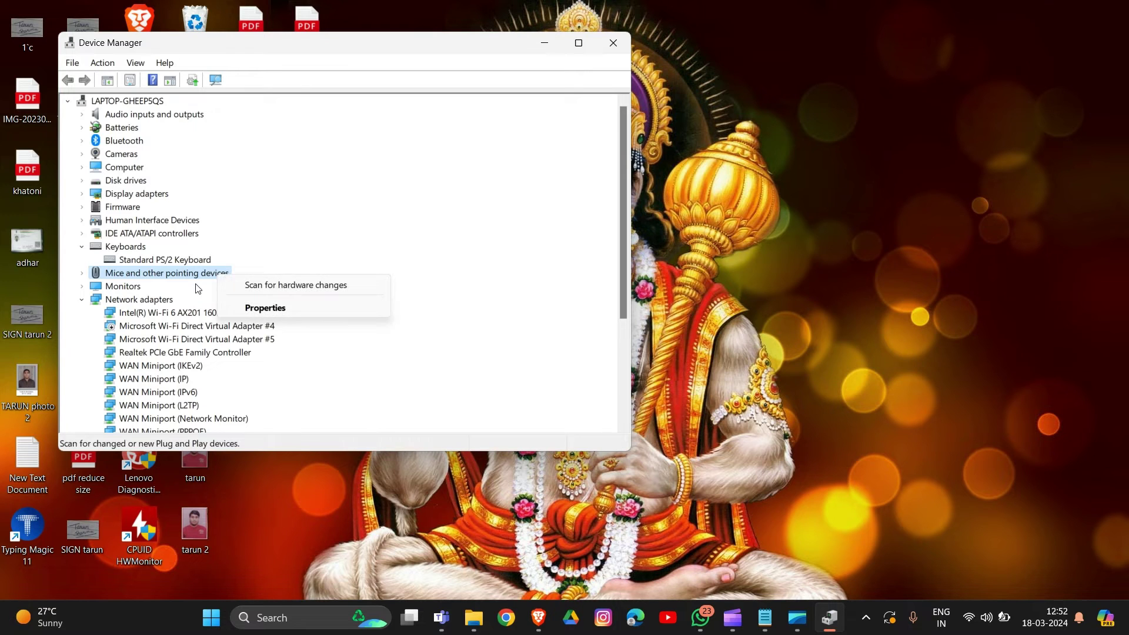
click(291, 285)
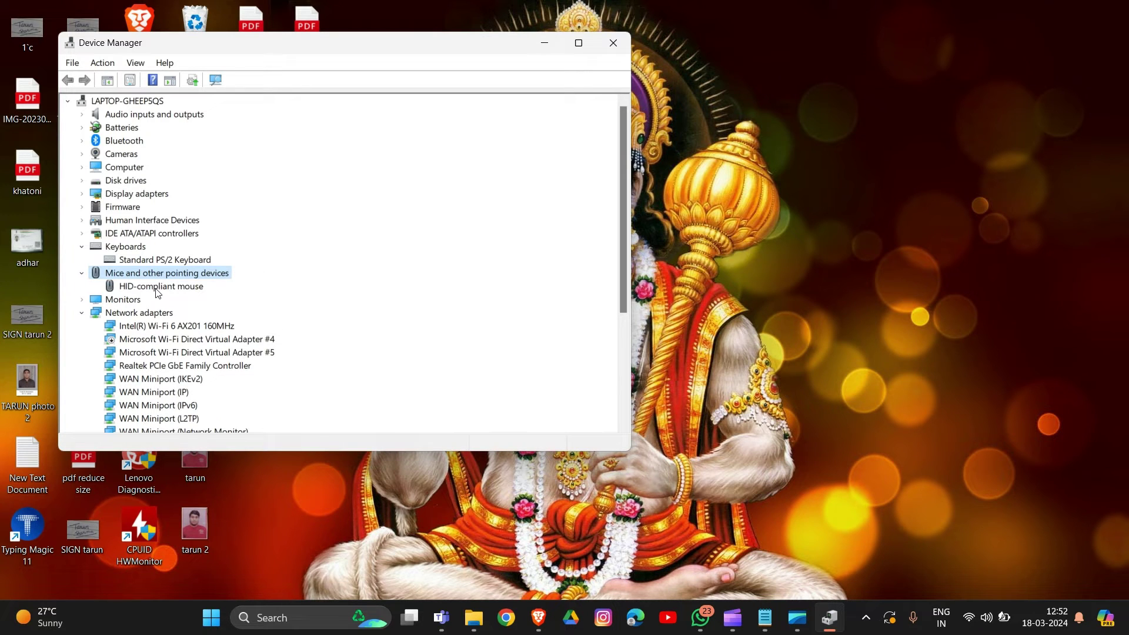
right_click(172, 286)
click(225, 291)
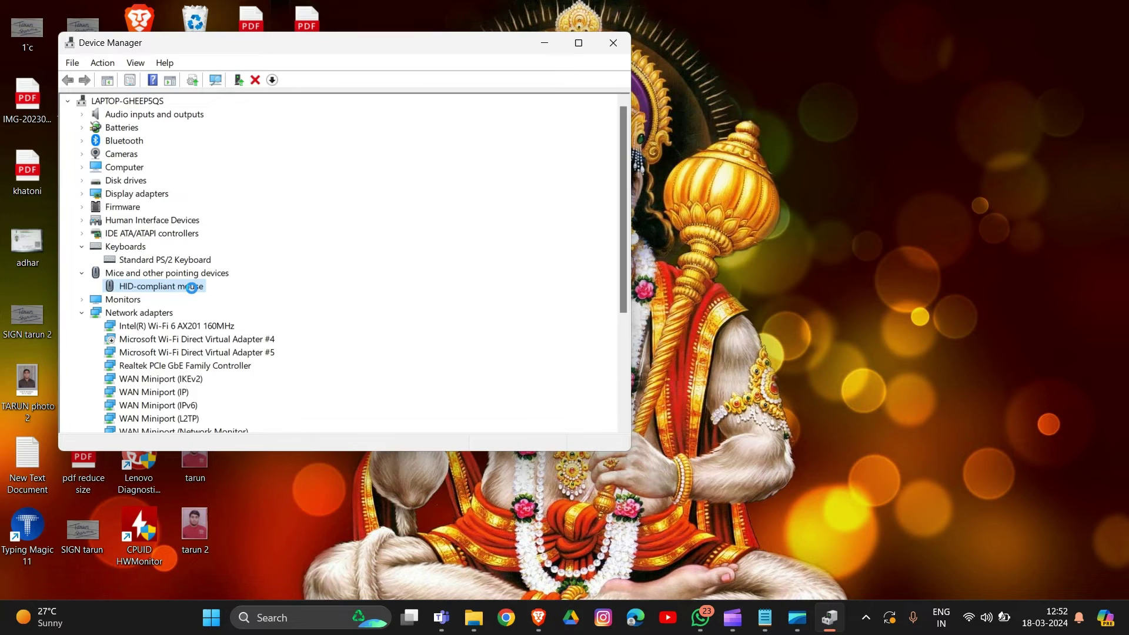
click(248, 286)
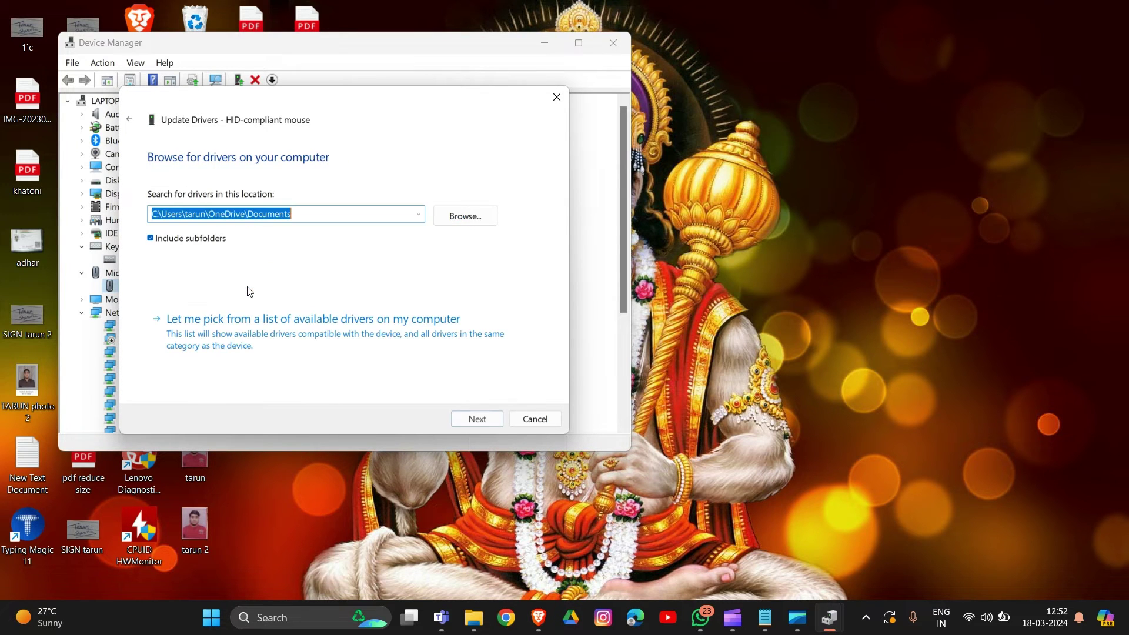
click(471, 413)
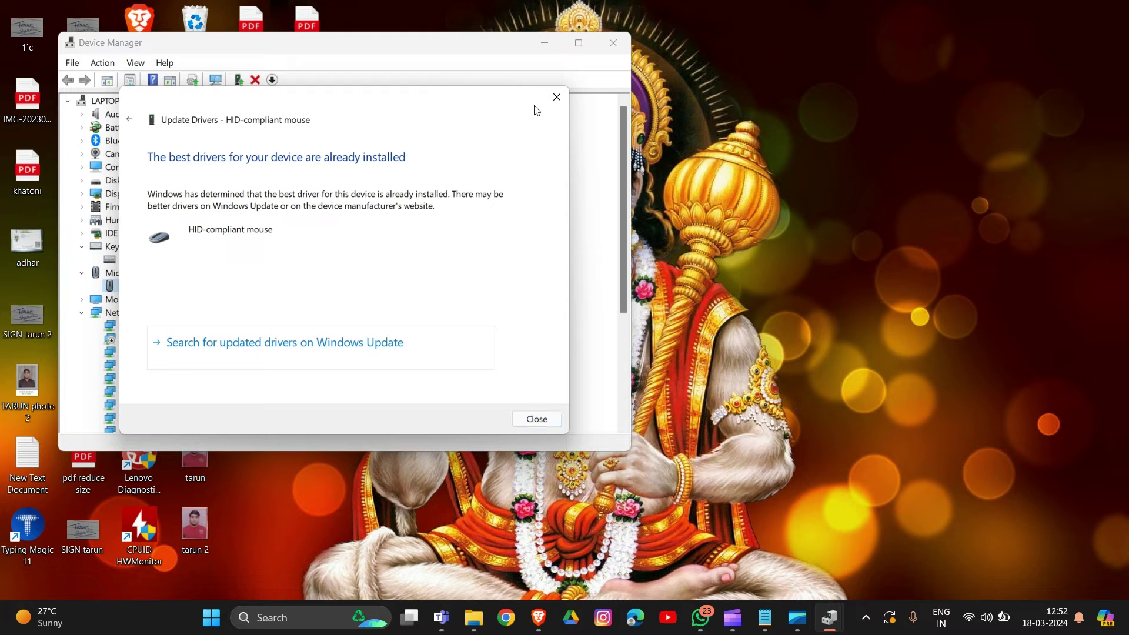
click(559, 97)
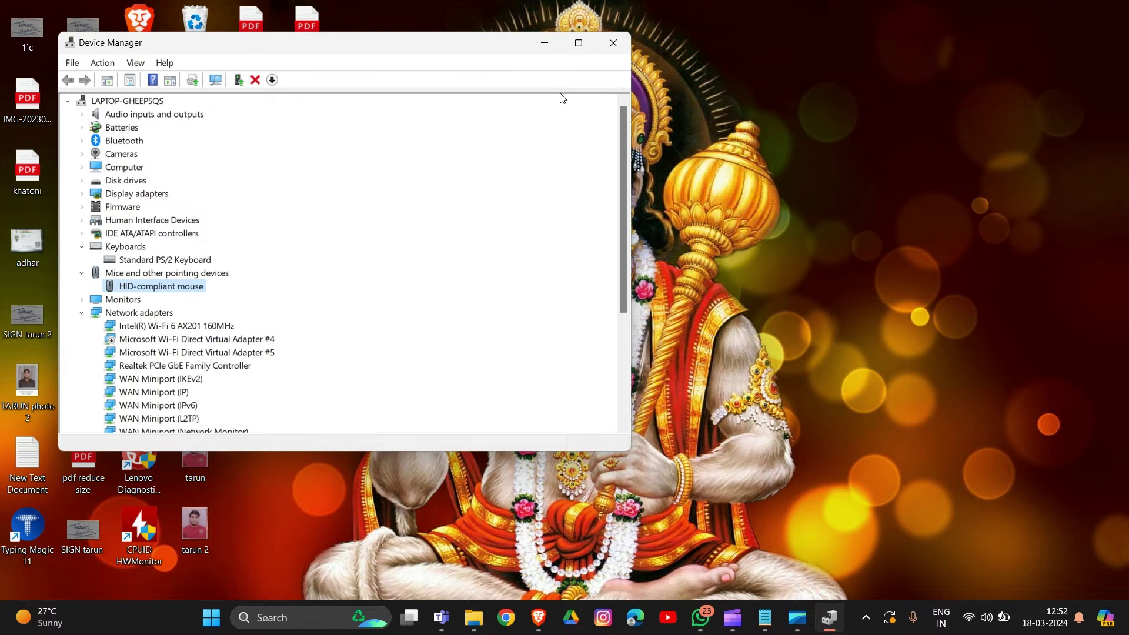
Close the Device Manager window.
click(614, 44)
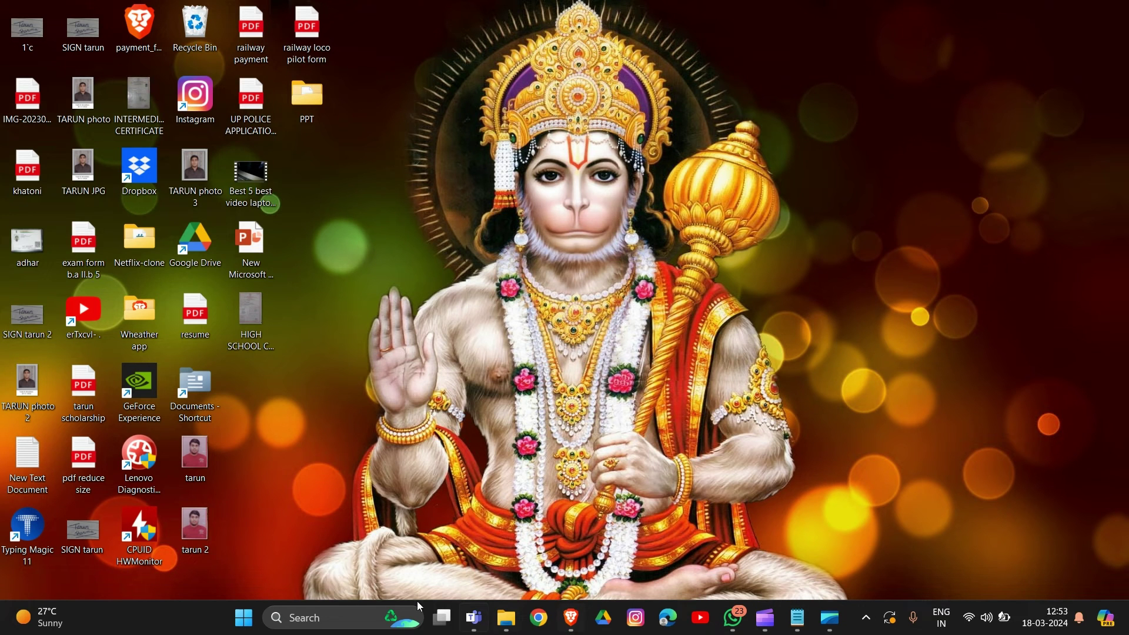
Relaunch Device Manager from the Recent list in the taskbar Search panel.
click(341, 618)
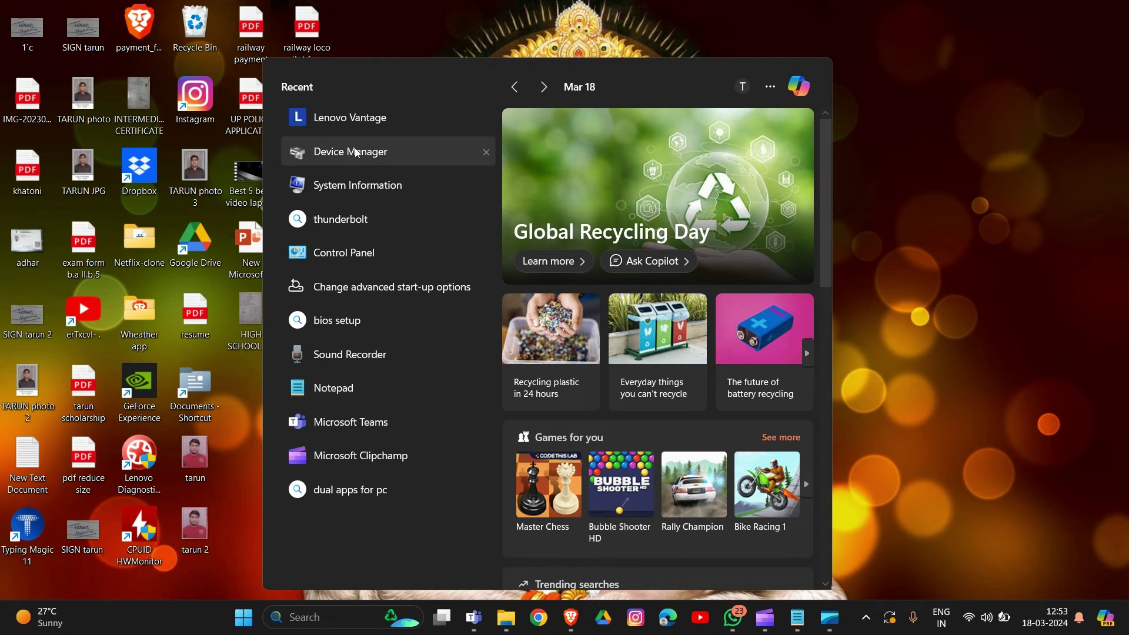
click(356, 152)
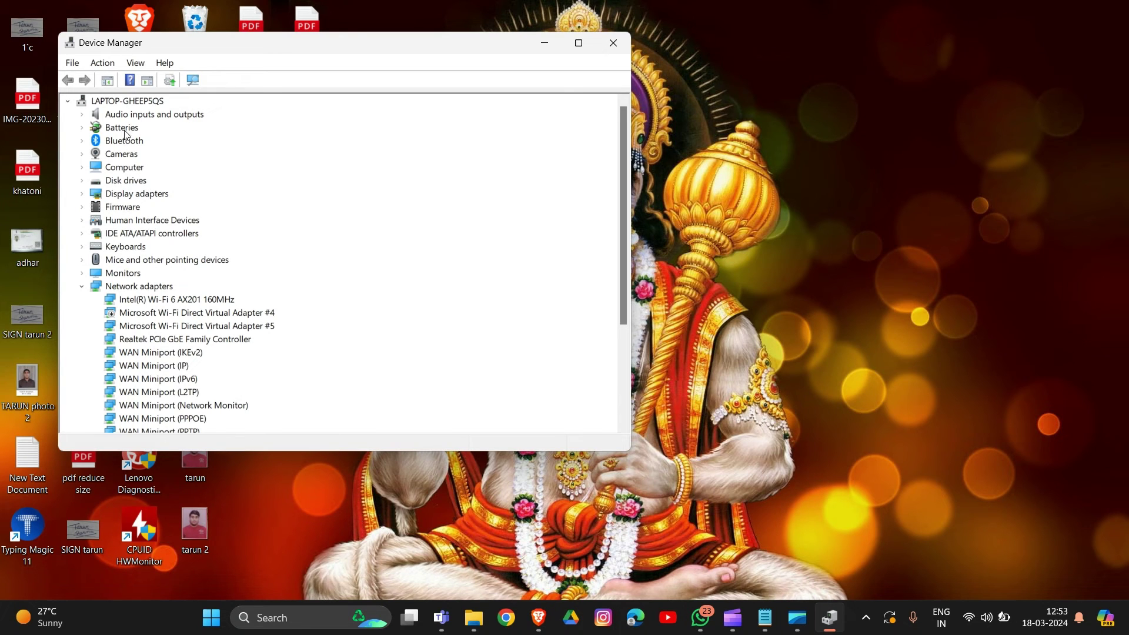
Expand Monitors, then view and dismiss the Firmware category's Properties with OK.
right_click(123, 273)
double_click(122, 273)
right_click(116, 207)
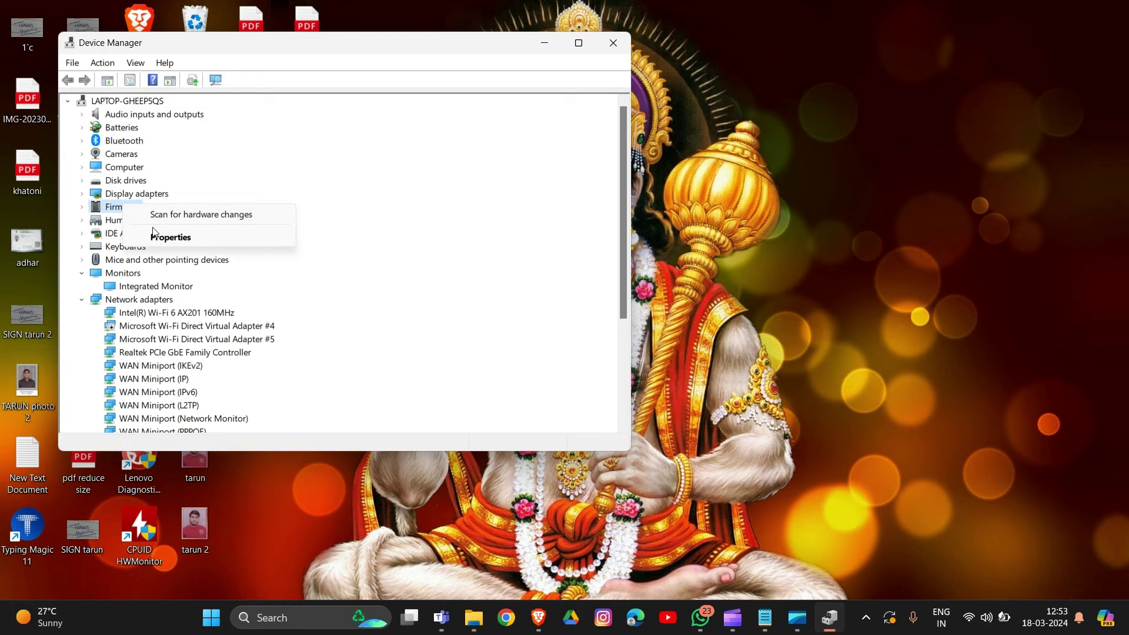
click(169, 237)
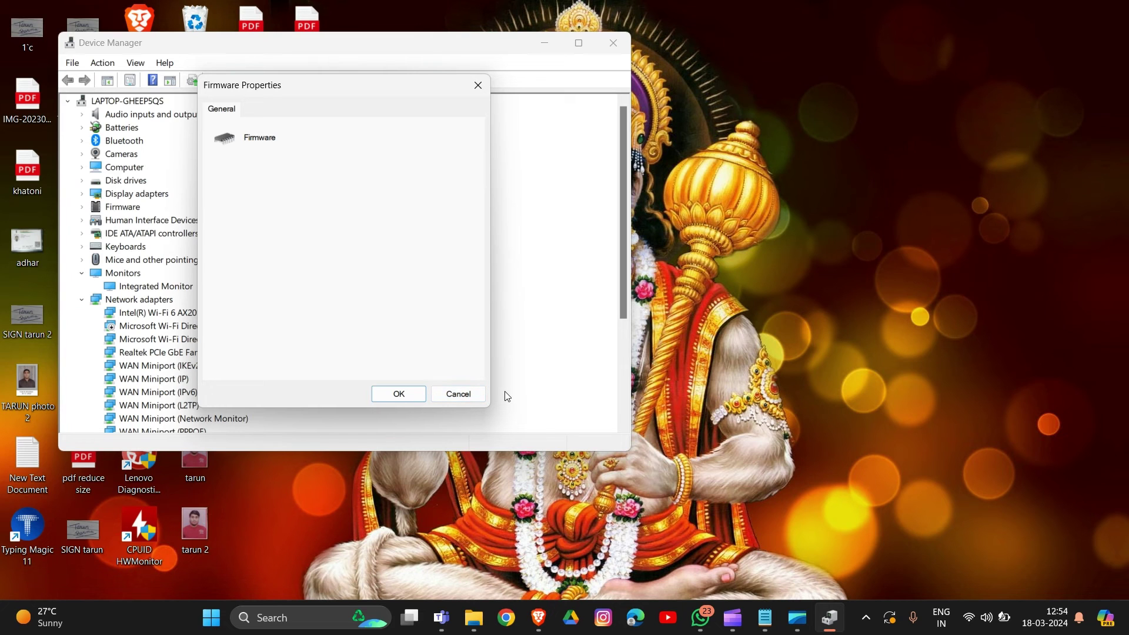
click(398, 394)
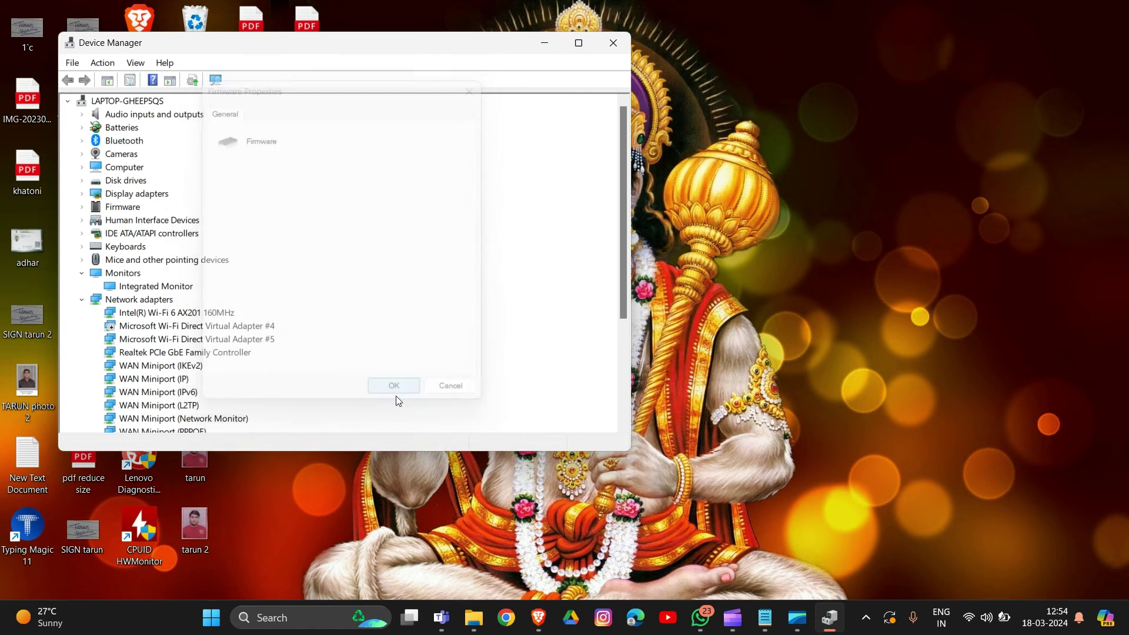
Close Device Manager, leaving only the Windows desktop showing.
click(613, 43)
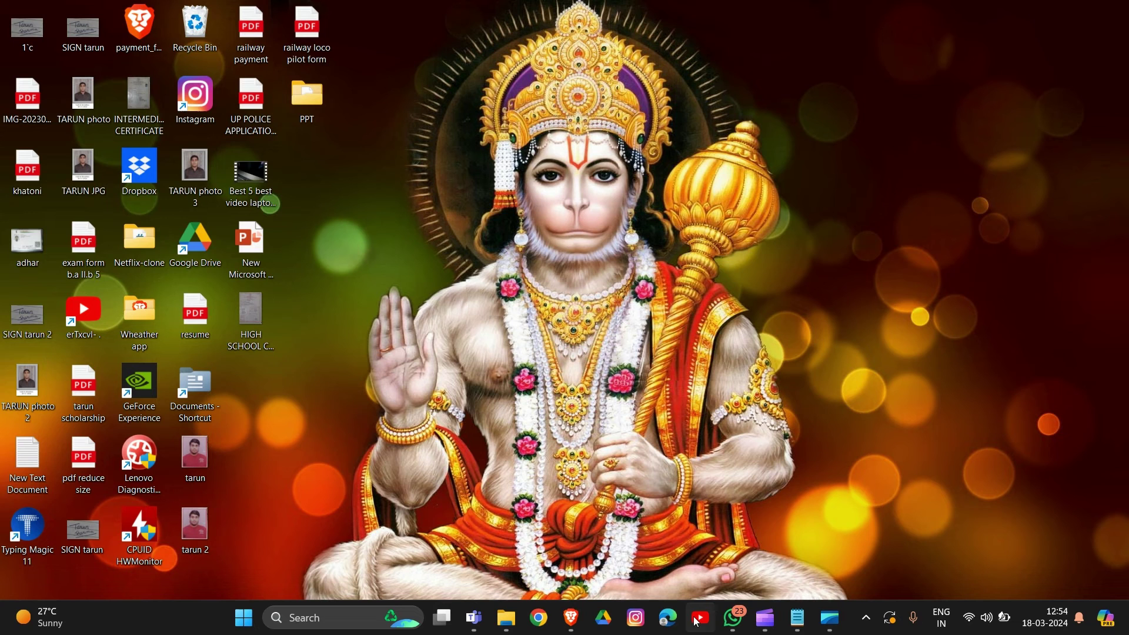